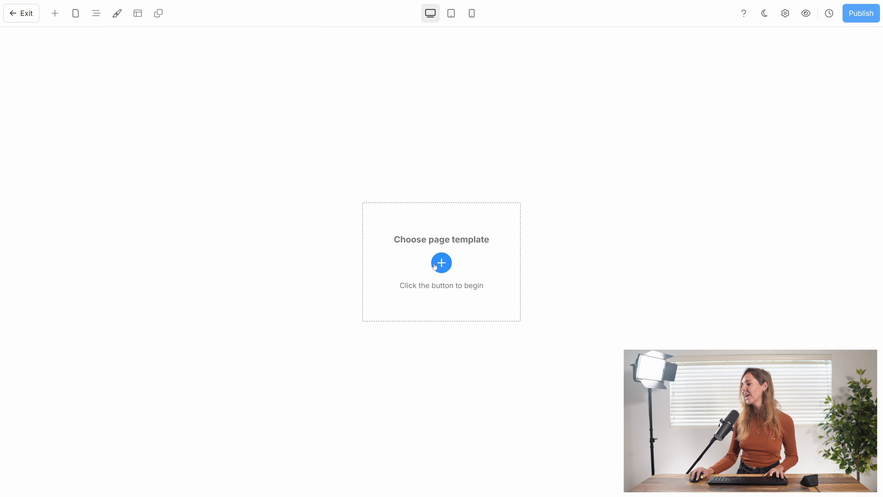
- Apply the Cakes Shop Home template to the empty page, replacing both content and style, and publish it
left_click(434, 267)
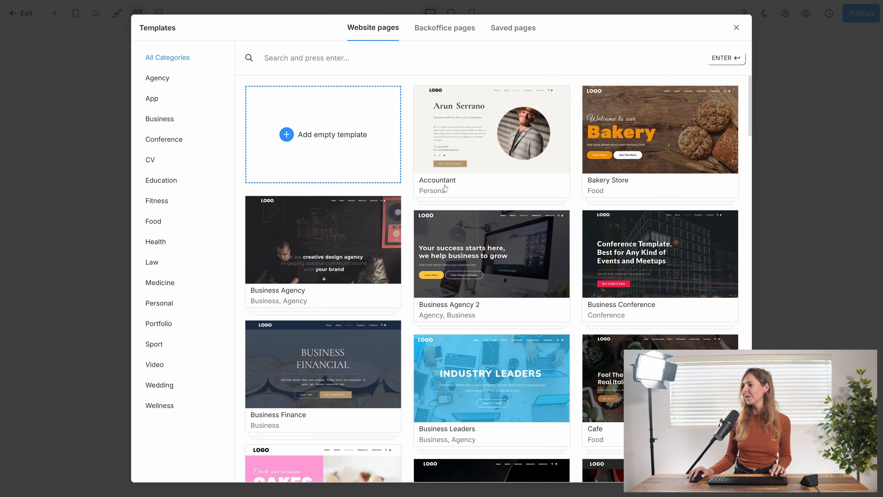
scroll(445, 188, "down", 3)
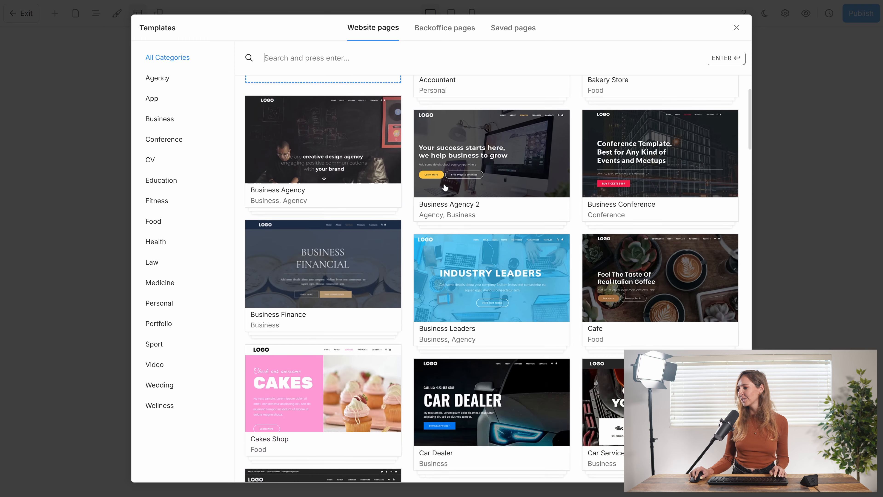
left_click(311, 392)
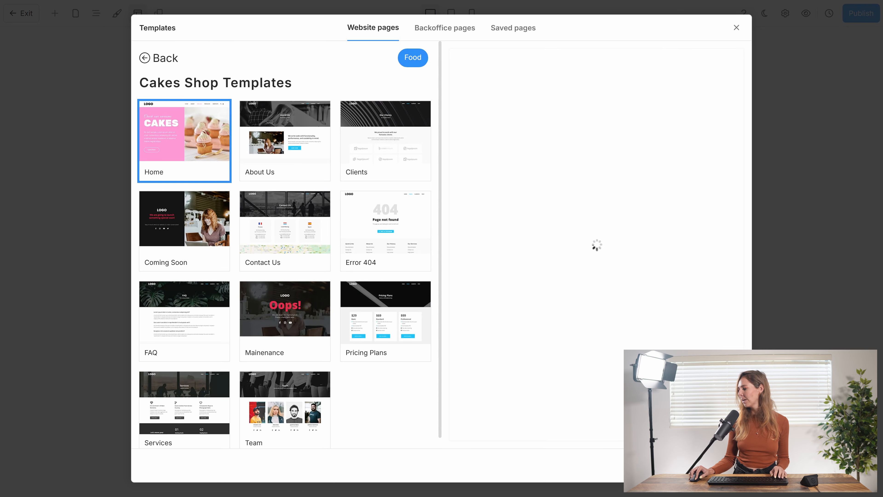
left_click(727, 465)
left_click(361, 274)
left_click(528, 277)
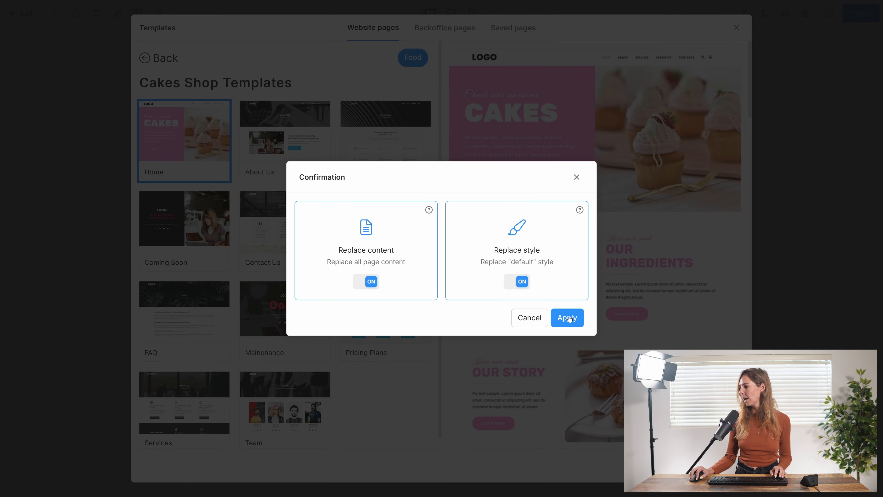
left_click(568, 317)
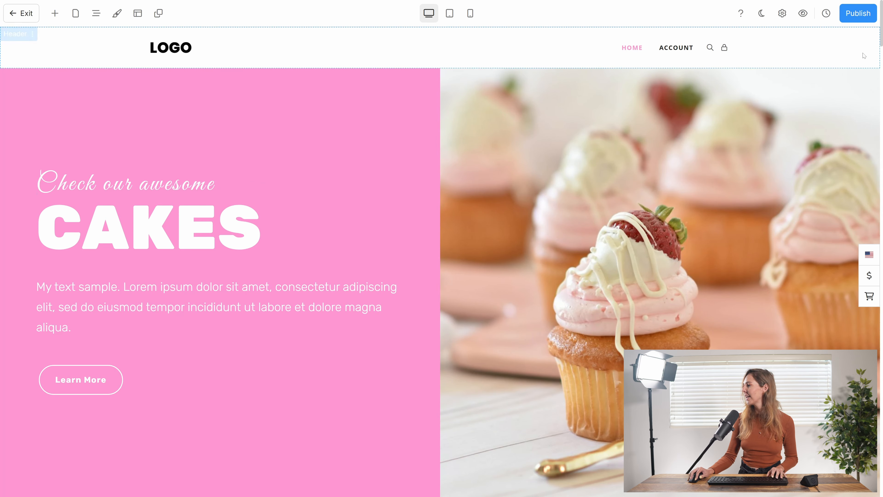
left_click(858, 16)
left_click(577, 280)
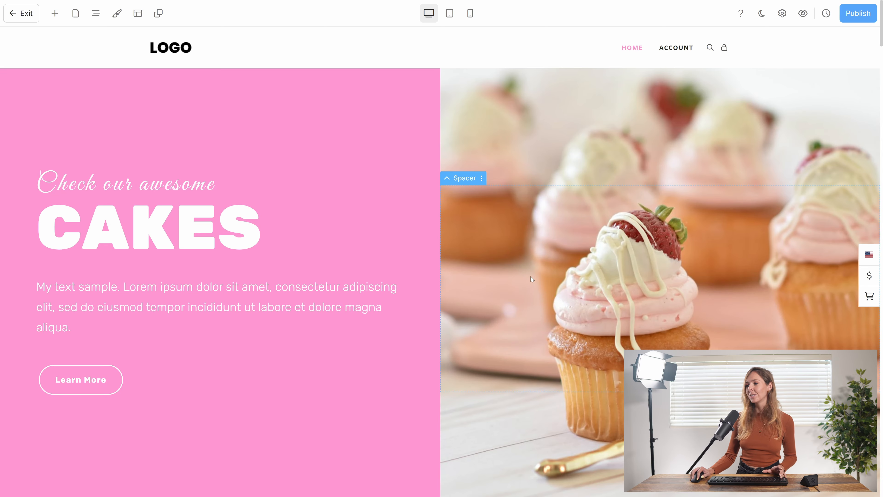
- Add a new page to the main pages with both its name and title set to Articles
left_click(75, 13)
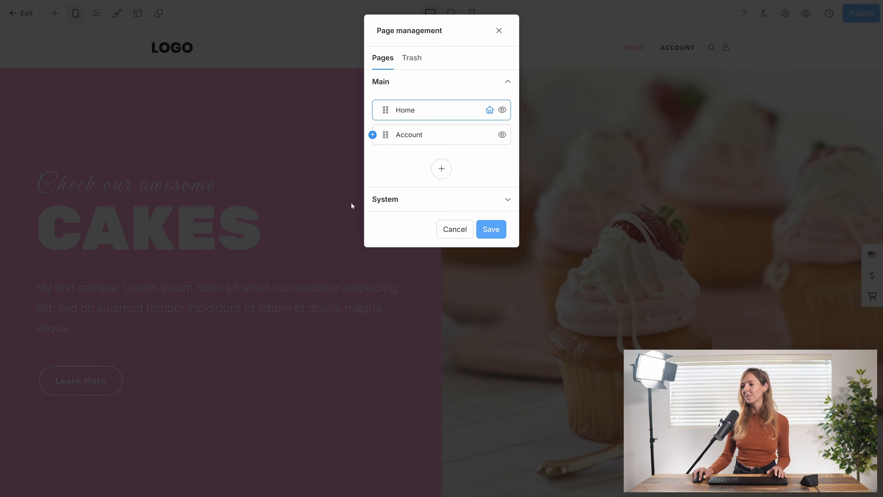
left_click(442, 169)
key("ctrl+shift+Left")
key("ctrl+shift+Left")
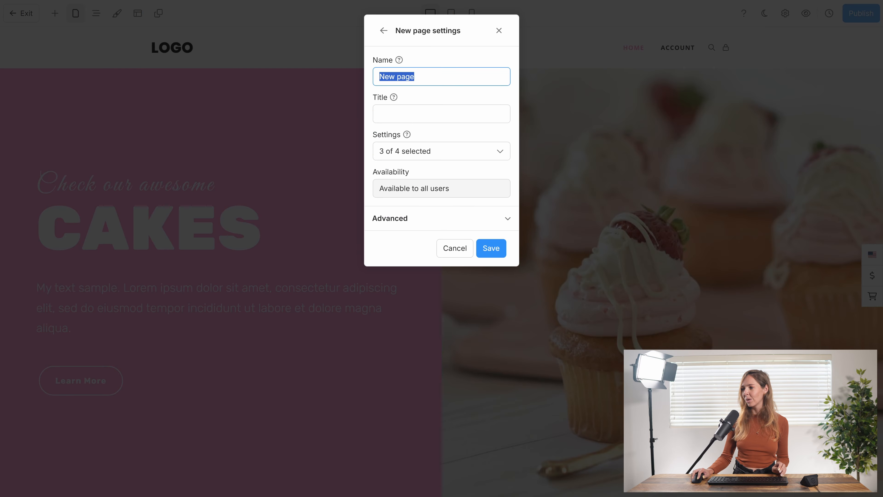
type("Articles")
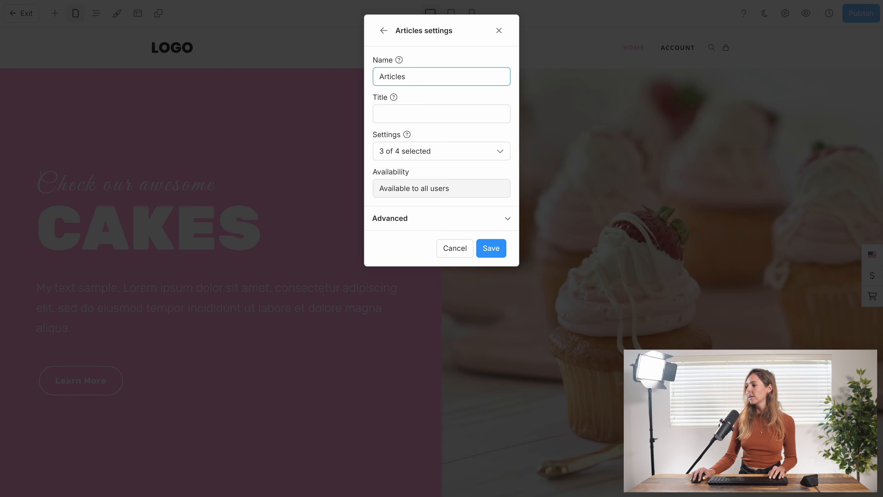
key("ctrl+shift+Left")
key("ctrl+c")
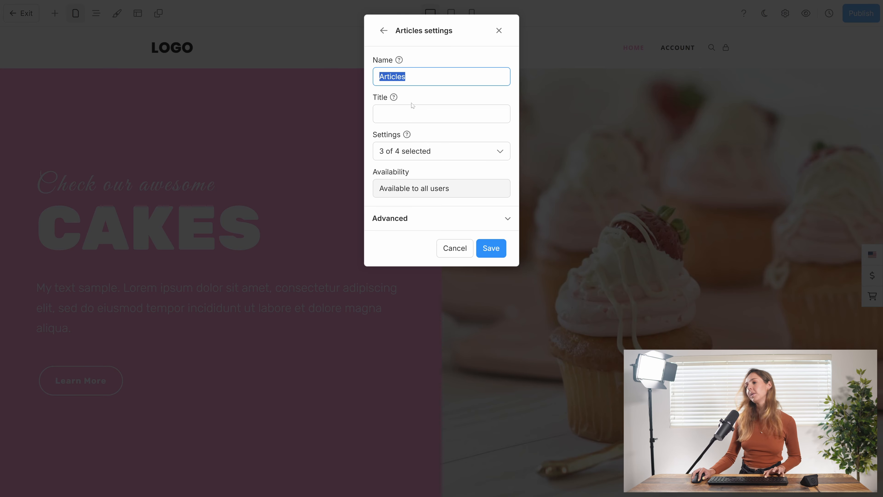
left_click(413, 106)
key("ctrl+v")
- Enable the Published setting for the Articles page and save the page settings
left_click(454, 155)
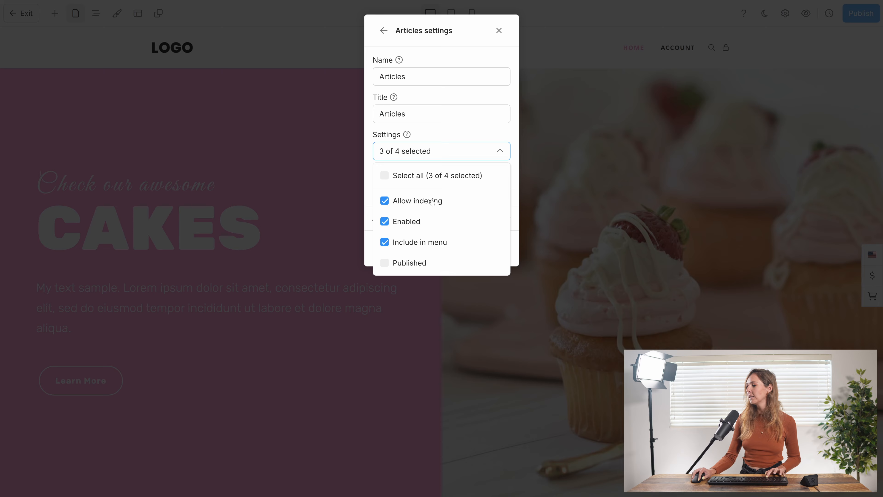
left_click(408, 262)
left_click(449, 152)
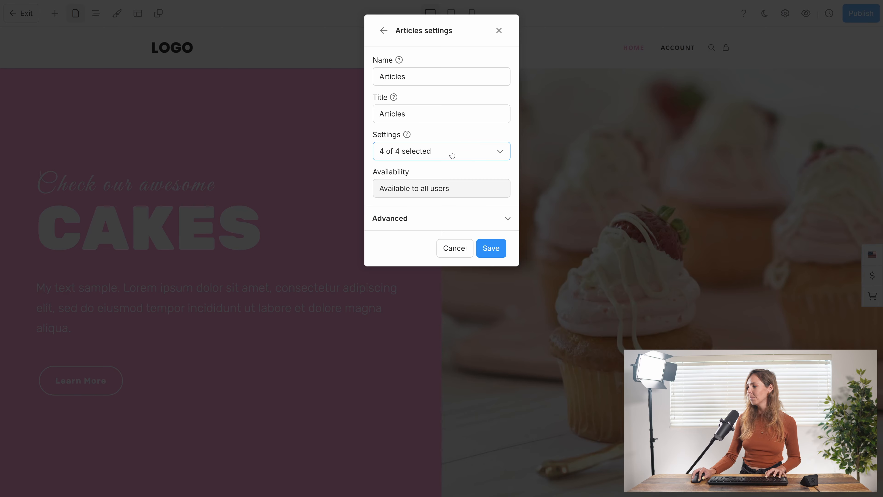
left_click(497, 247)
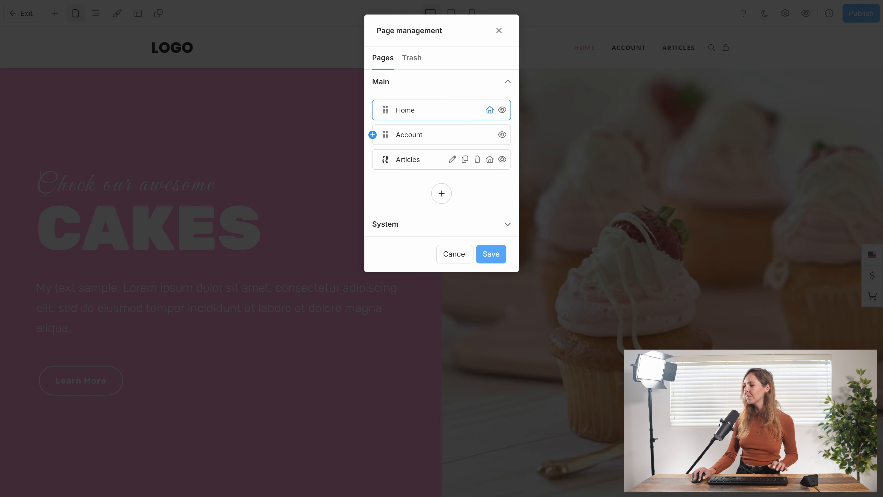
- Move the Articles page above Account in the page order and open it for editing
left_click_drag(385, 159, 385, 134)
left_click(487, 261)
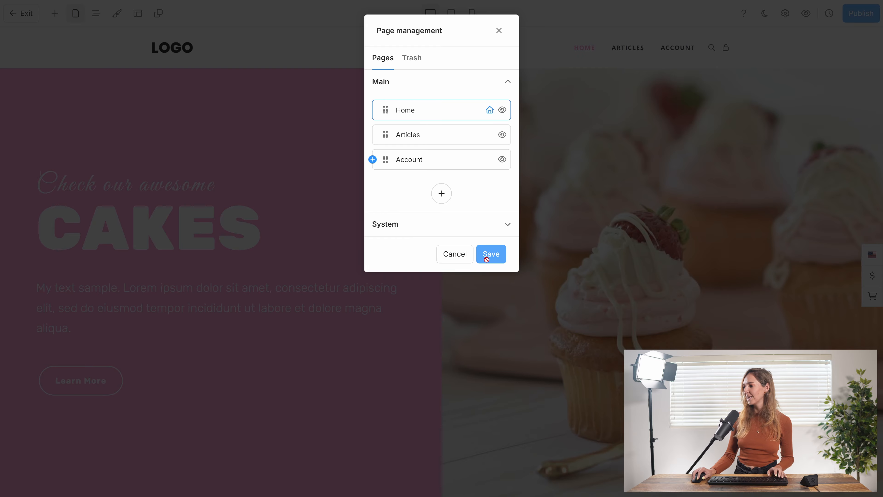
left_click(410, 135)
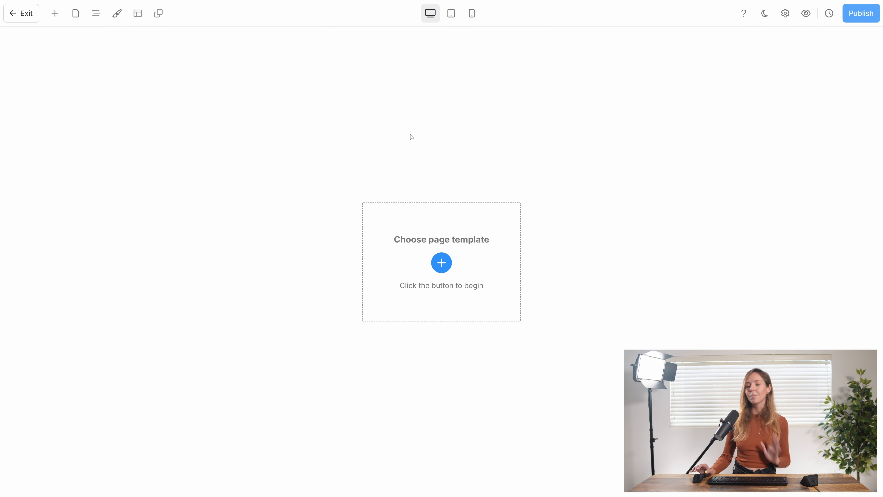
- Apply the FAQ template from the Cakes Shop set to the Articles page, replacing both content and style
left_click(439, 265)
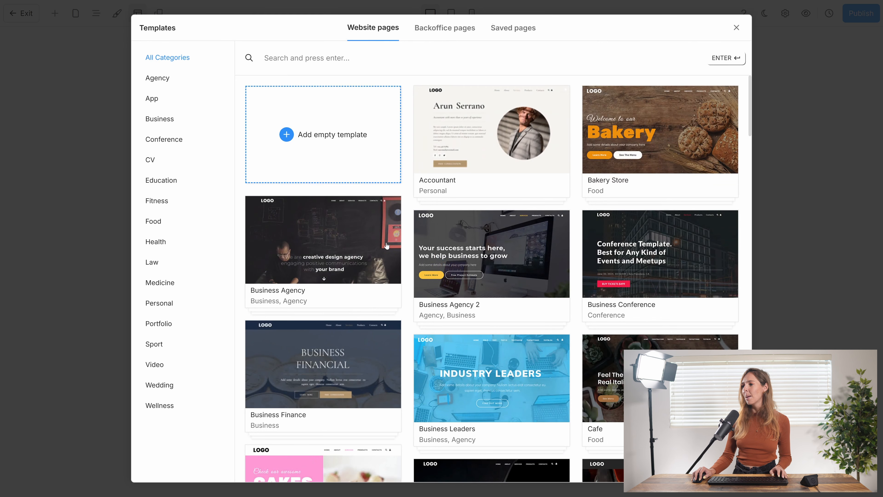
scroll(432, 207, "down", 2)
left_click(339, 417)
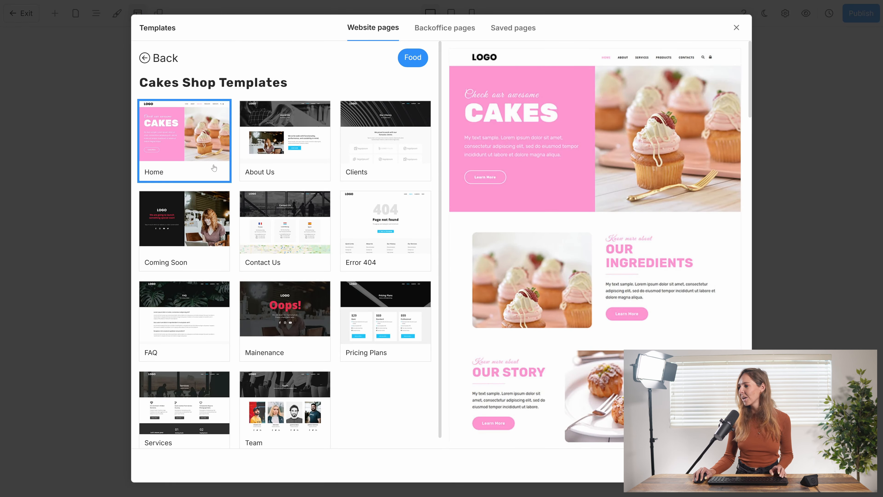
left_click(281, 175)
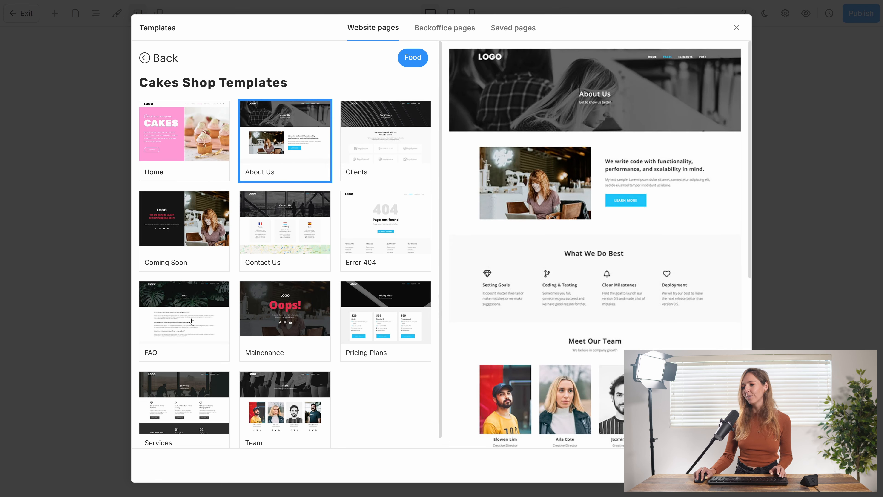
left_click(193, 321)
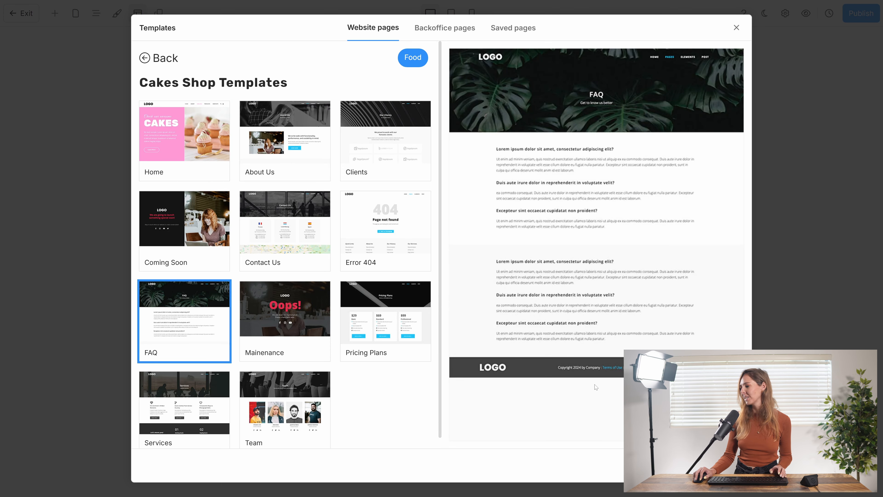
left_click(726, 465)
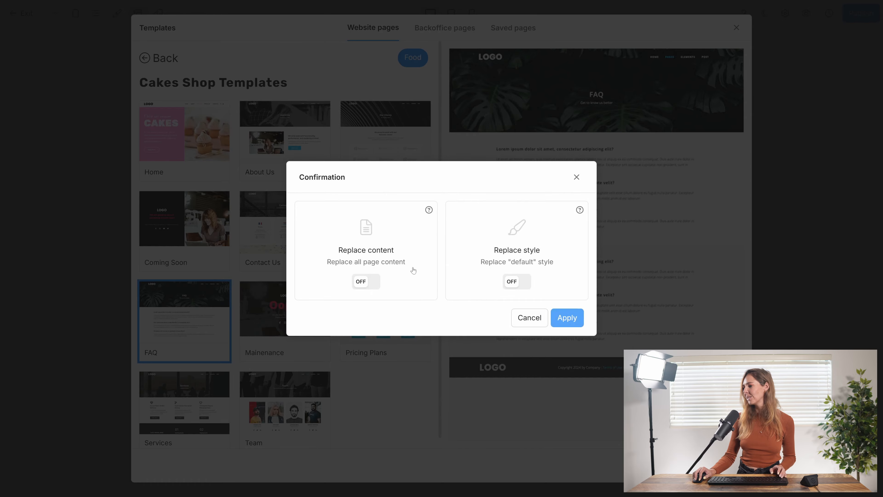
left_click(394, 264)
left_click(529, 281)
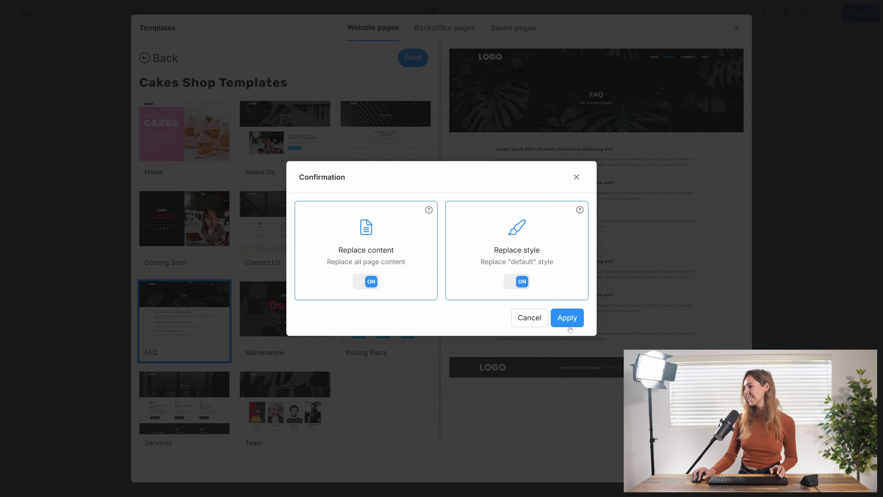
left_click(566, 317)
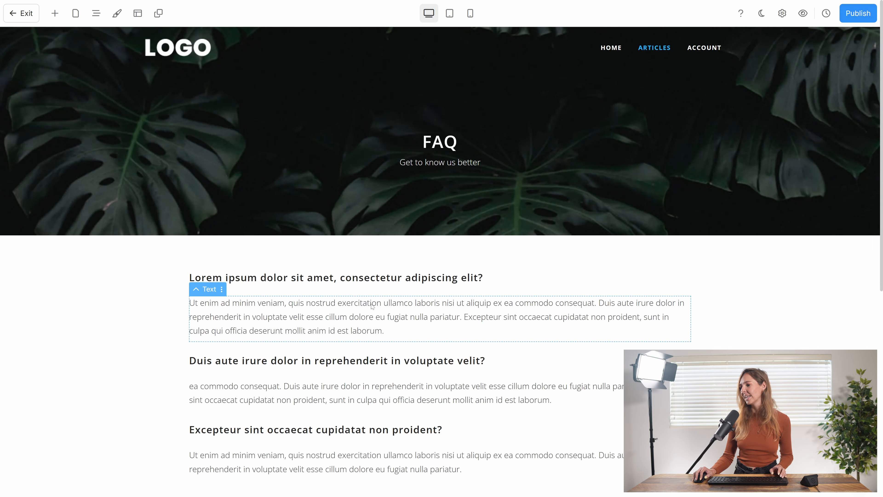
- Delete the first column of questions and answers below the FAQ banner
left_click(208, 262)
right_click(207, 263)
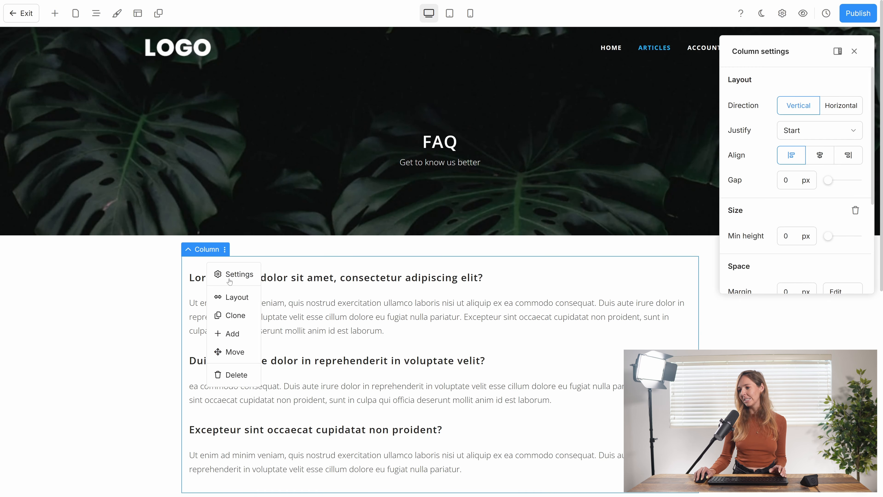
left_click(229, 375)
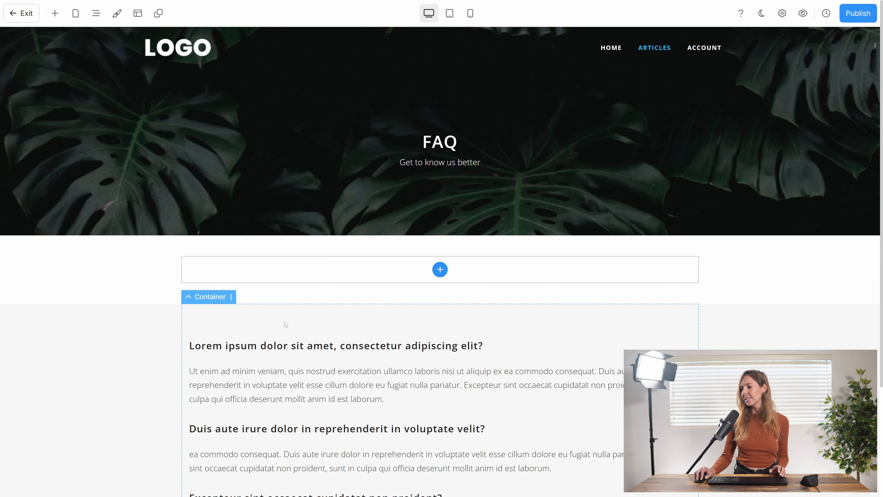
- Delete the question container in the grey section and remove that section's emptied block
left_click(274, 326)
right_click(274, 326)
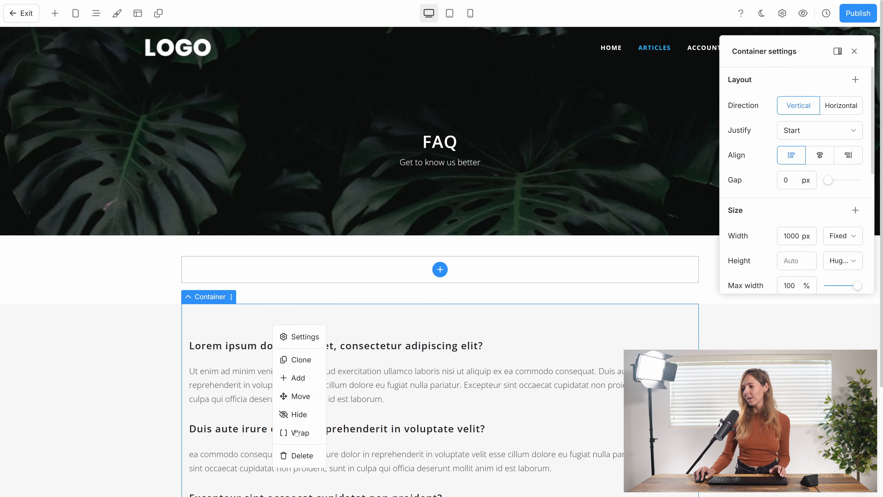
left_click(296, 455)
left_click(73, 317)
right_click(72, 317)
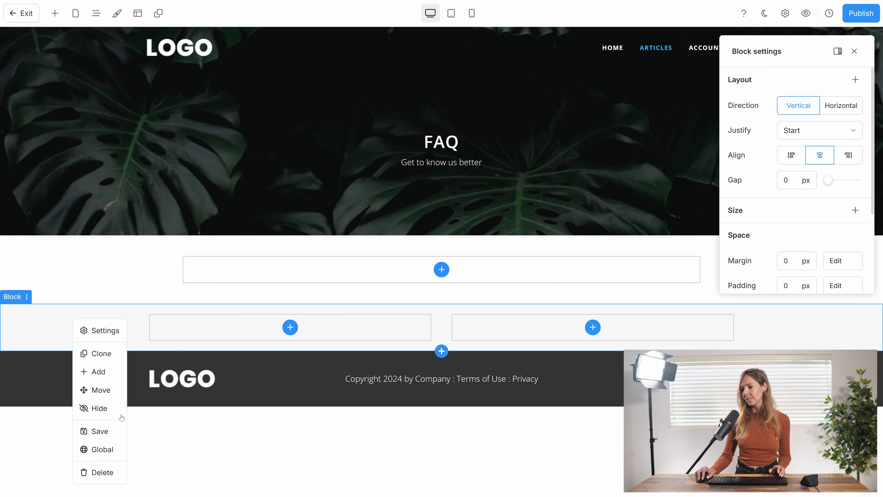
left_click(110, 473)
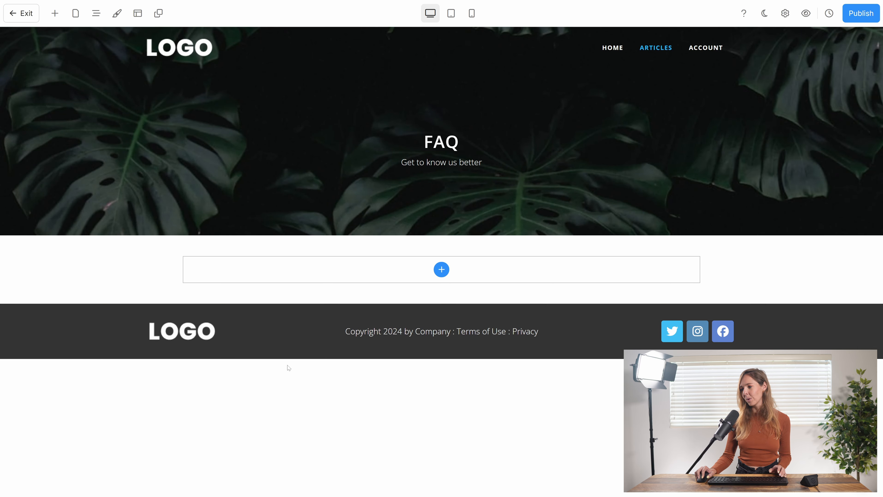
- Add a Knowledge base element to the empty container below the FAQ banner
left_click(441, 269)
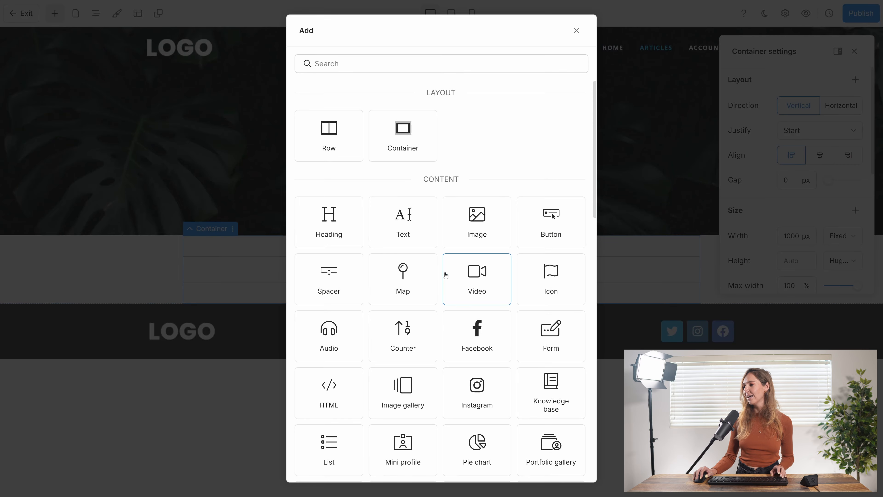
left_click(552, 397)
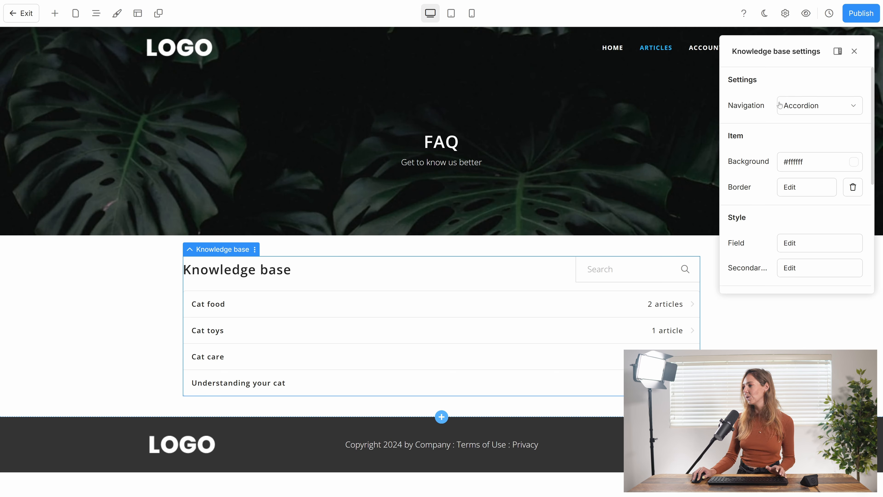
- Preview the page, expand the Cat food and Dry food categories to check the articles, and return to editing
left_click(806, 13)
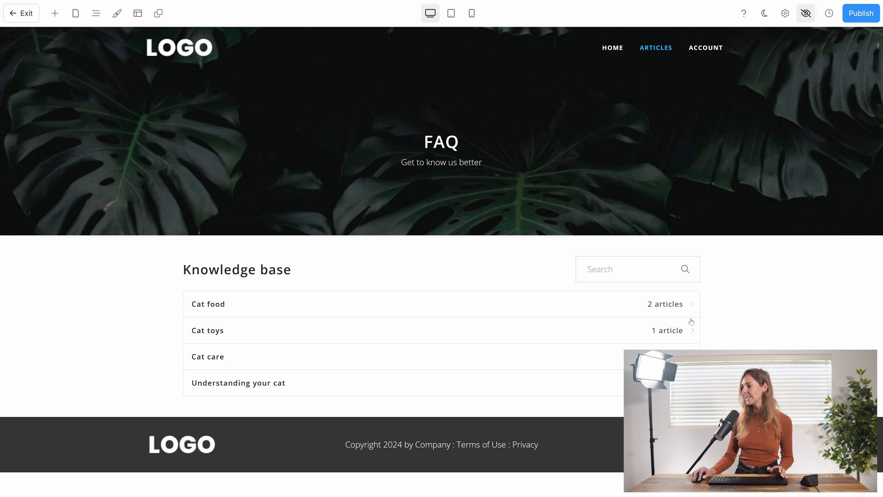
left_click(689, 311)
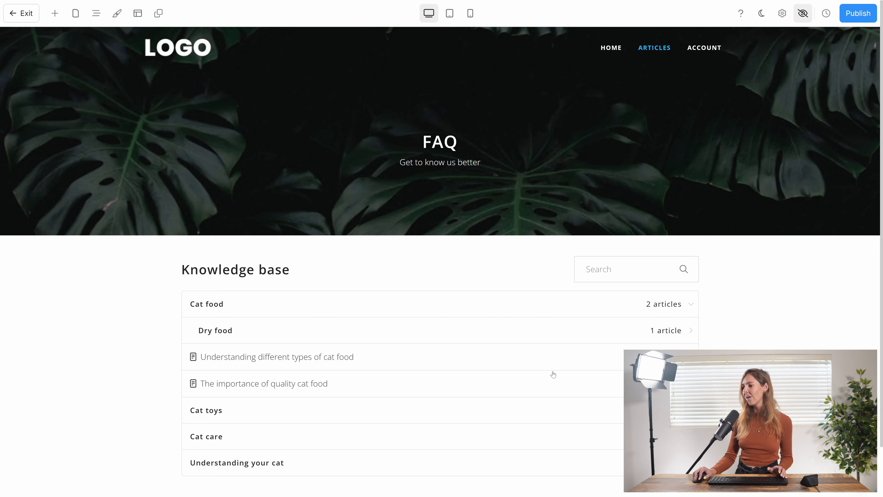
left_click(563, 332)
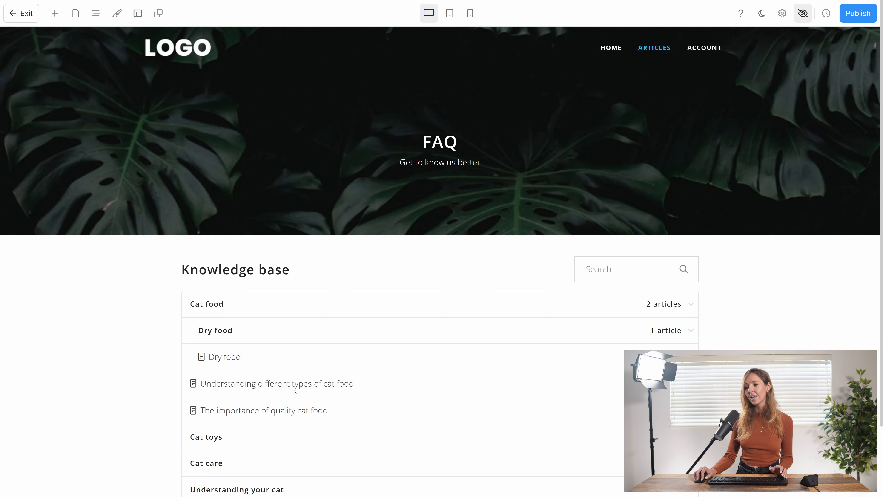
scroll(299, 386, "down", 3)
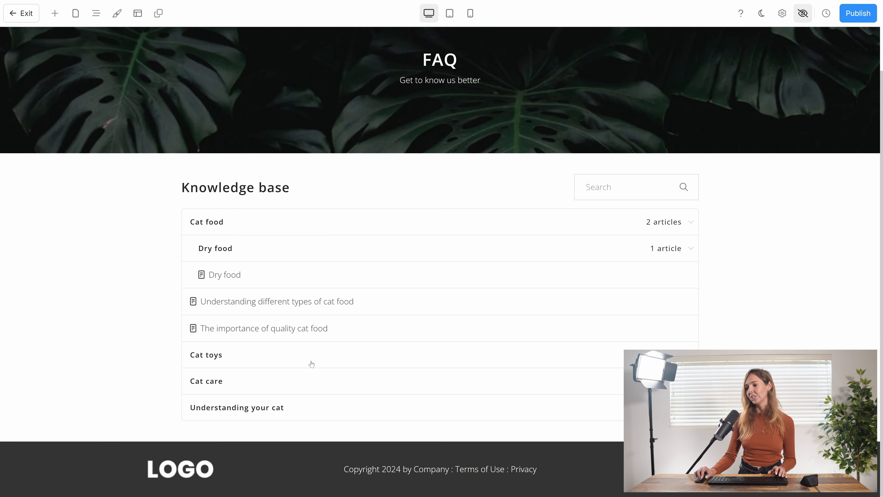
scroll(310, 363, "up", 2)
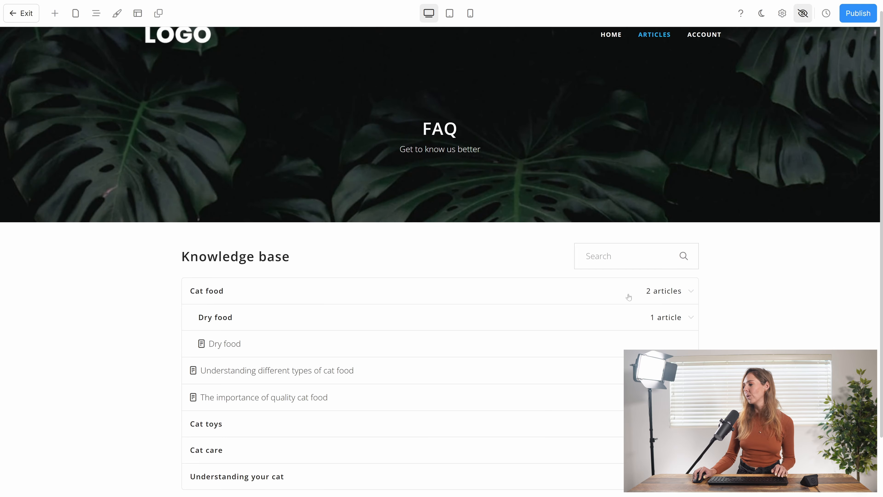
left_click(807, 13)
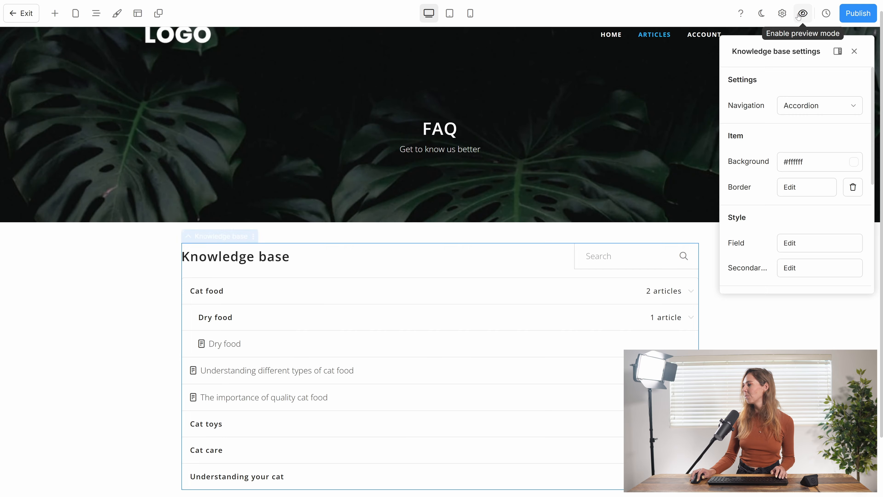
- Switch the knowledge base navigation to Nested, preview browsing into Cat food and Dry food and back, and return to editing
left_click(813, 114)
left_click(805, 155)
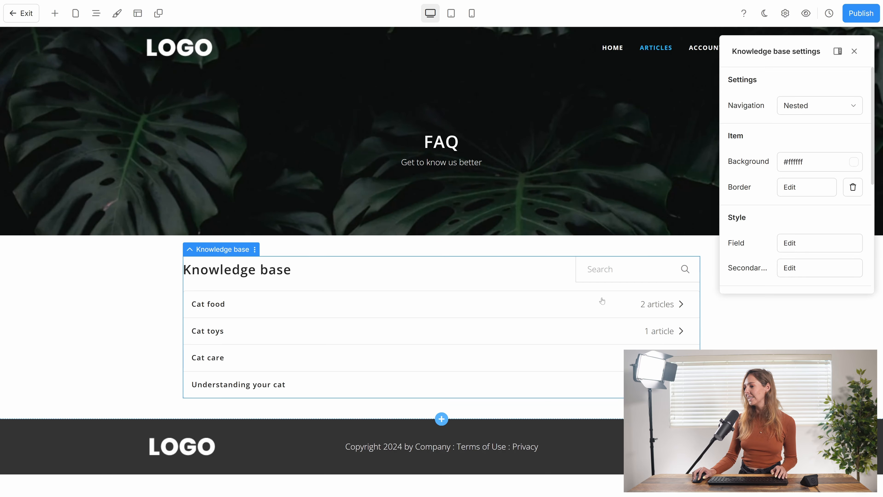
left_click(806, 13)
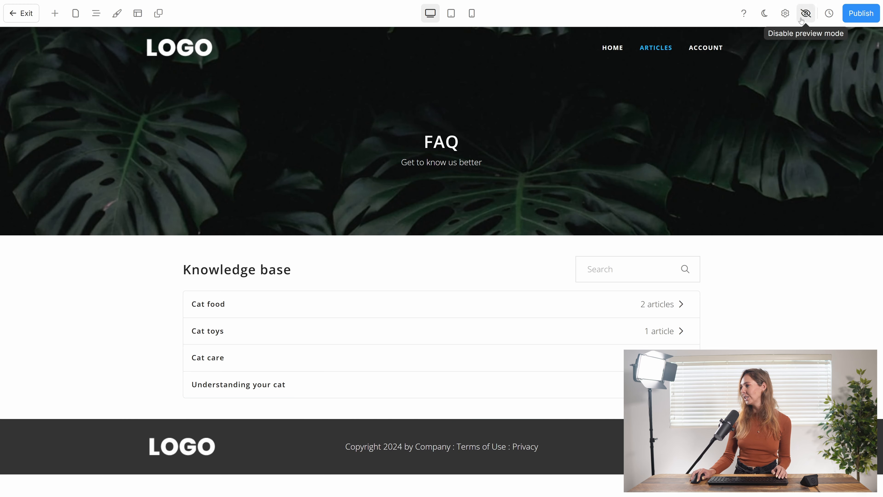
left_click(633, 305)
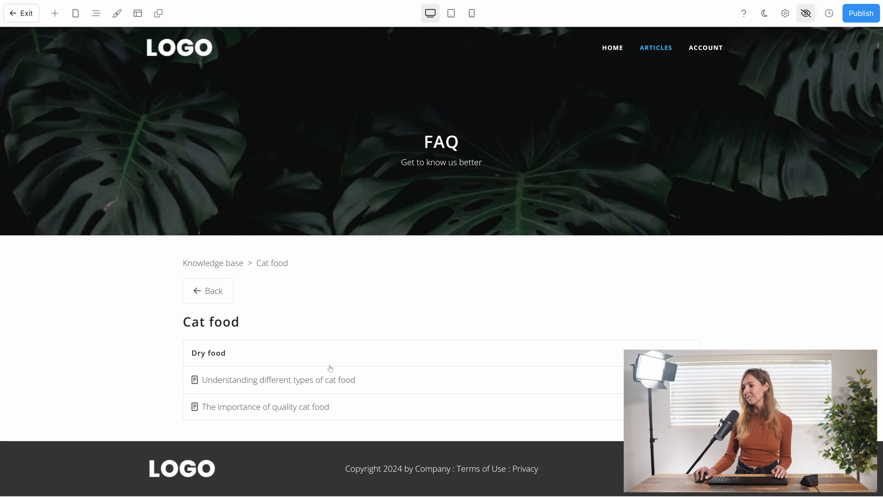
left_click(586, 362)
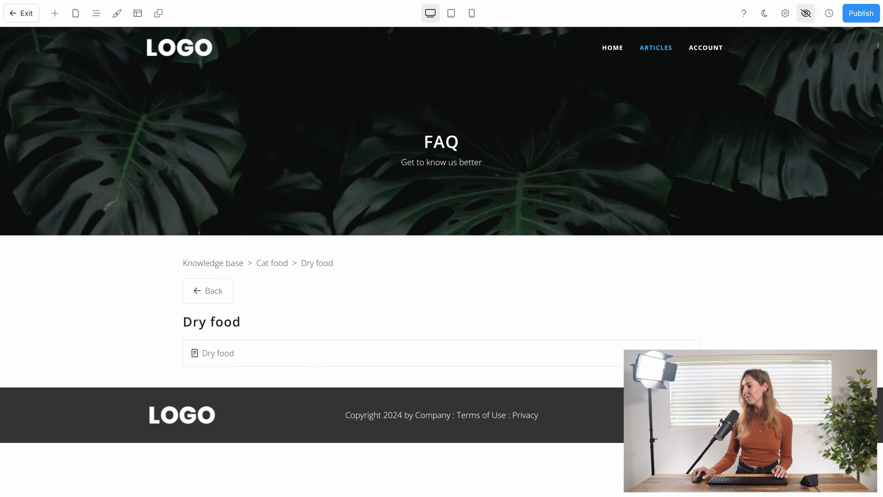
left_click(224, 290)
left_click(220, 291)
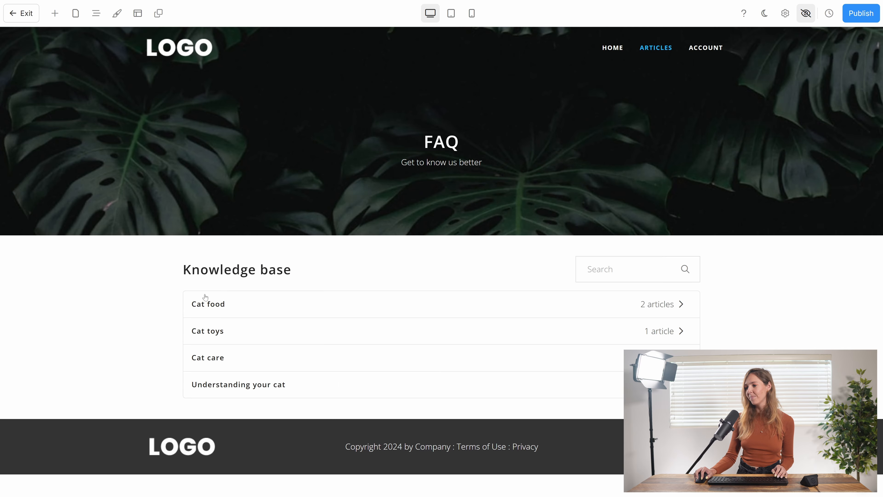
left_click(806, 13)
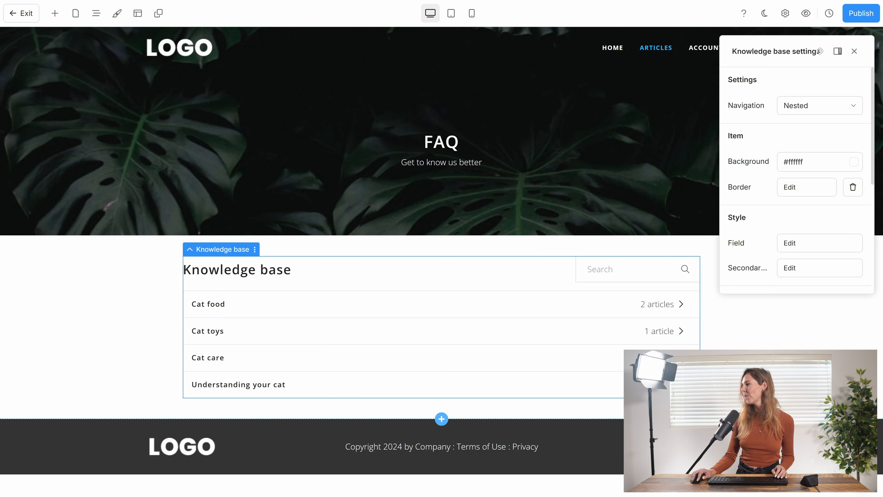
- Set the knowledge base navigation to Tiles with 2 columns
left_click(825, 112)
left_click(812, 174)
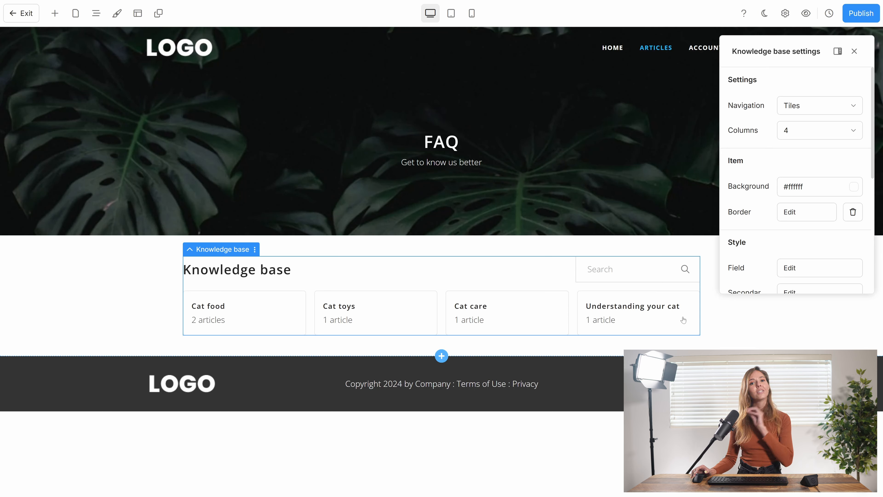
left_click(803, 128)
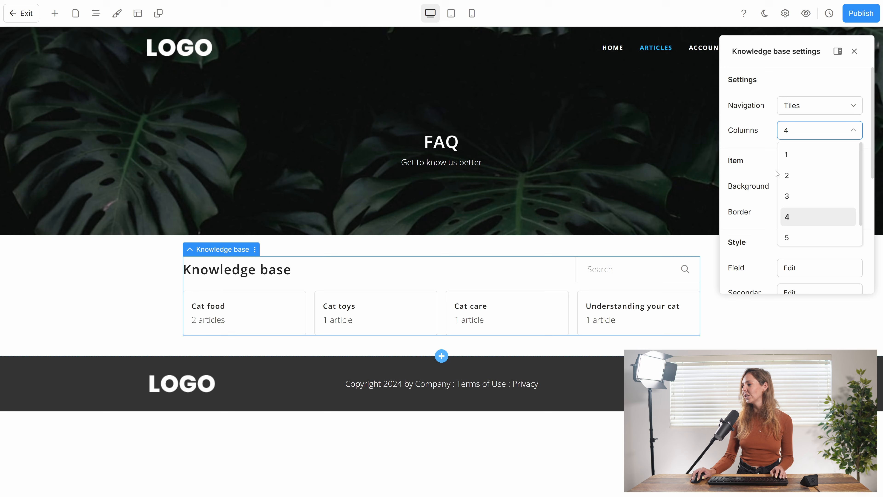
left_click(811, 177)
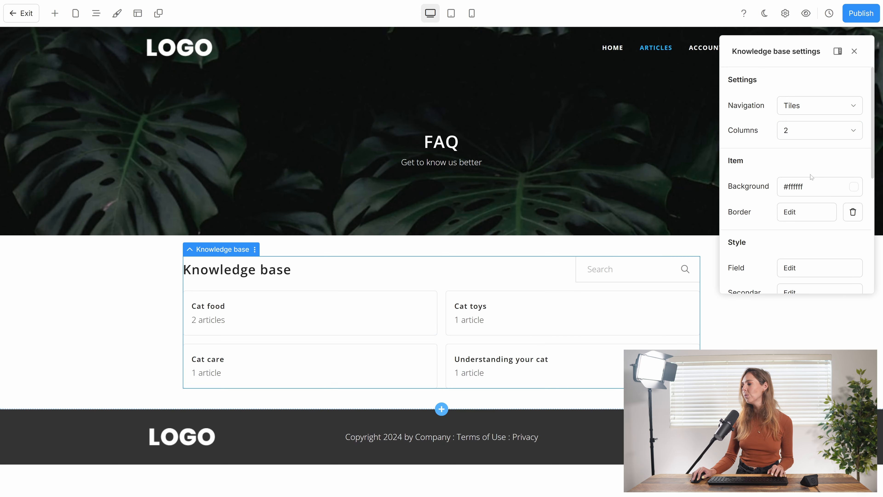
left_click(813, 136)
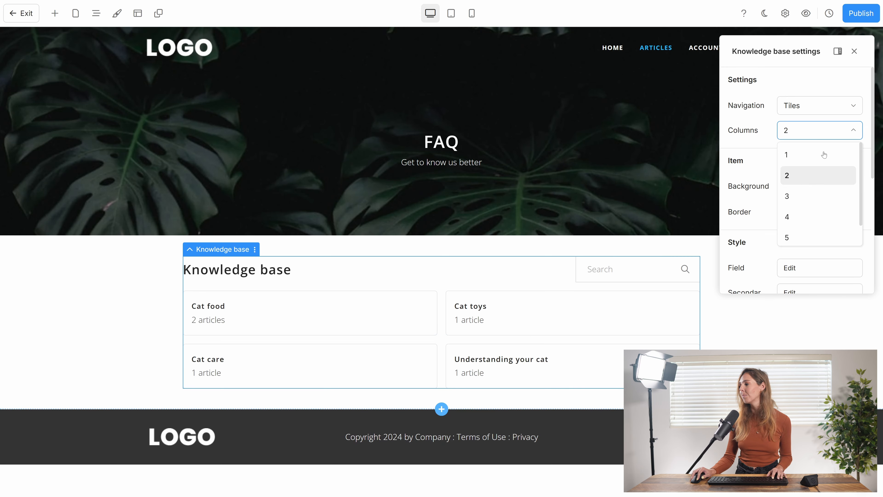
left_click(817, 176)
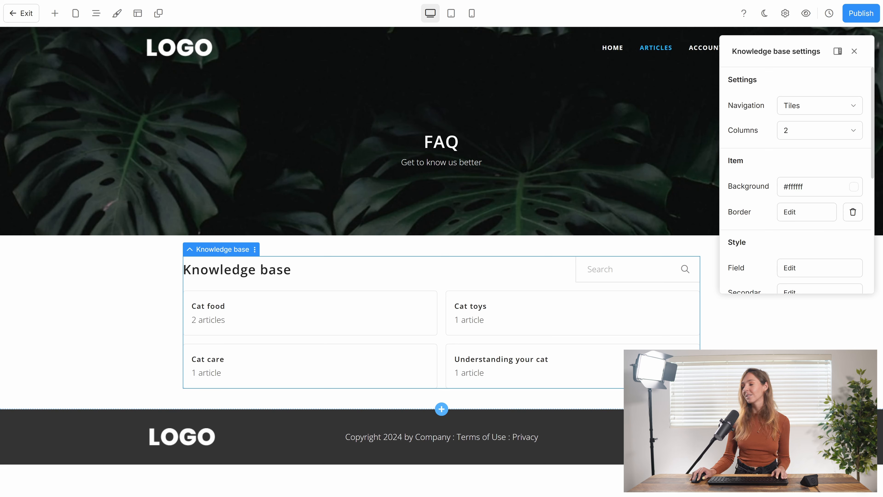
- Set the background of the knowledge base items to the yellow swatch #fcd808
left_click(854, 187)
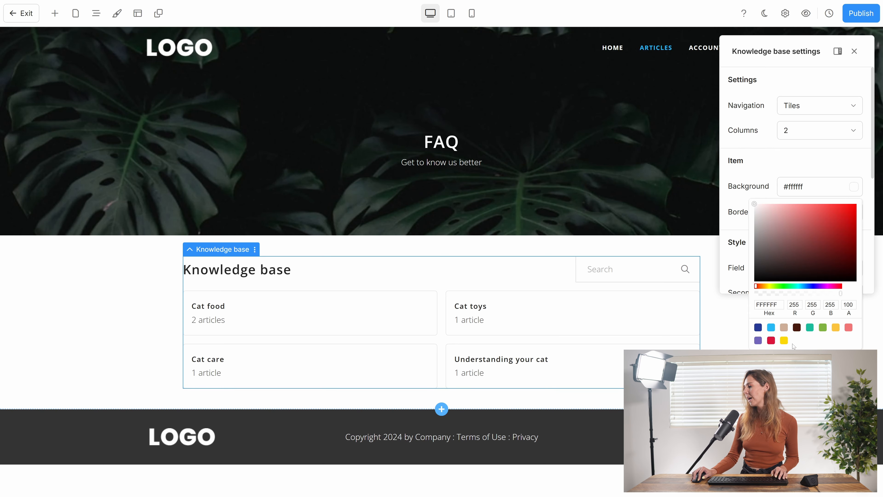
left_click(784, 340)
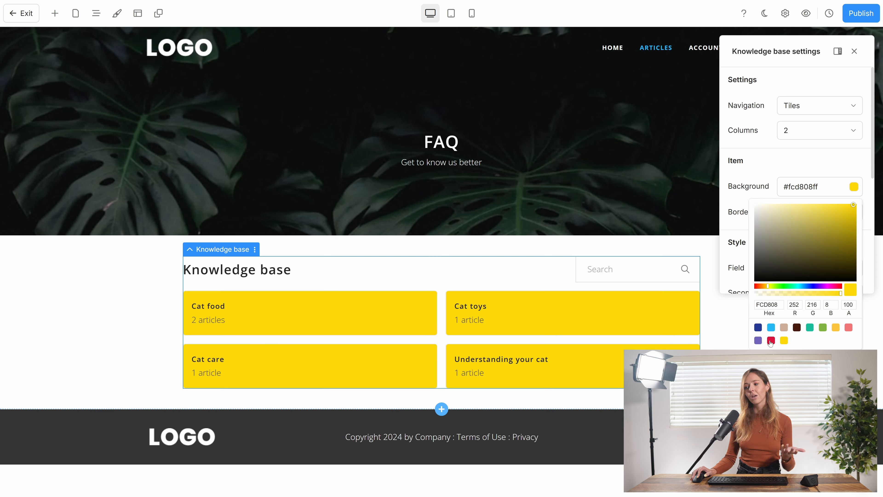
left_click(828, 177)
- Change the border color of the knowledge base items to the light red #f07677
left_click(793, 217)
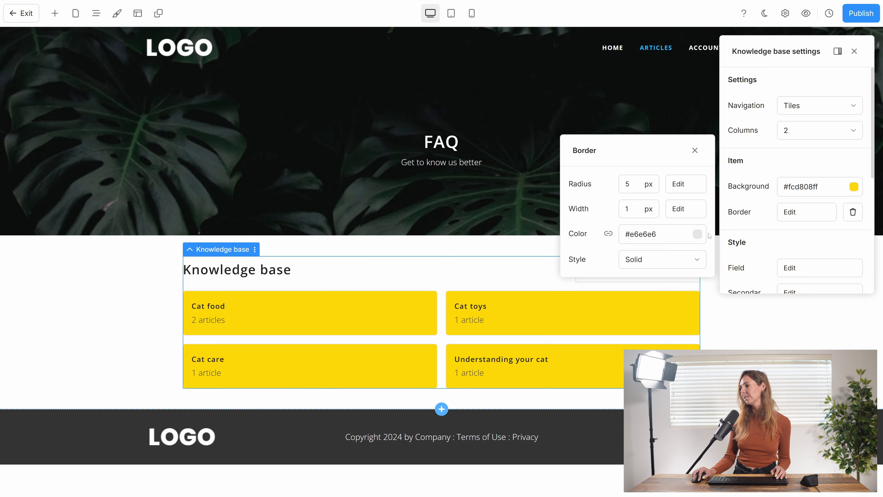
left_click(698, 234)
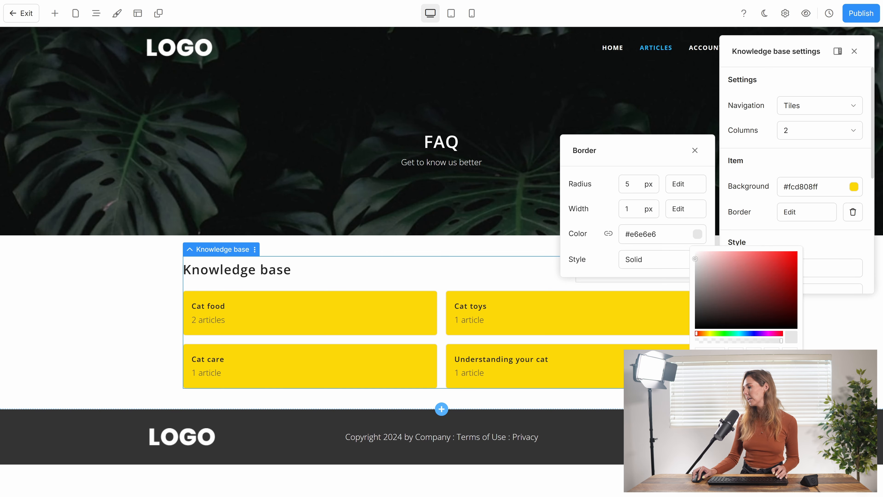
left_click(747, 256)
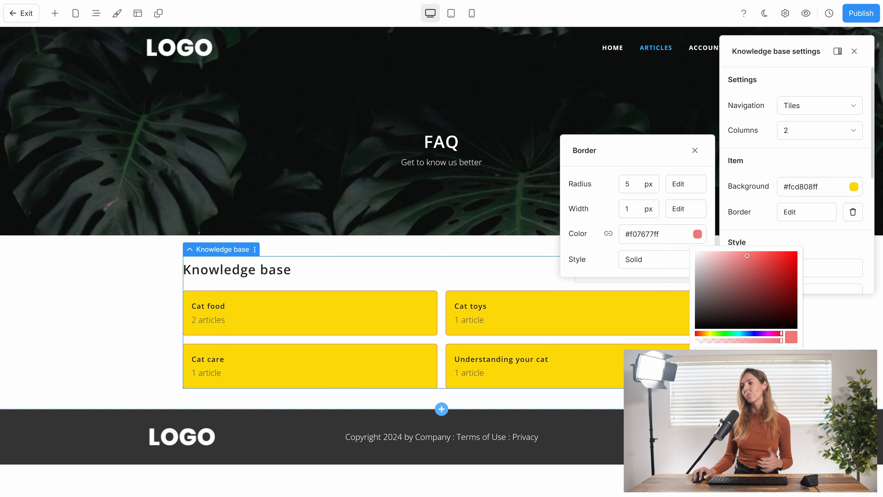
left_click(805, 176)
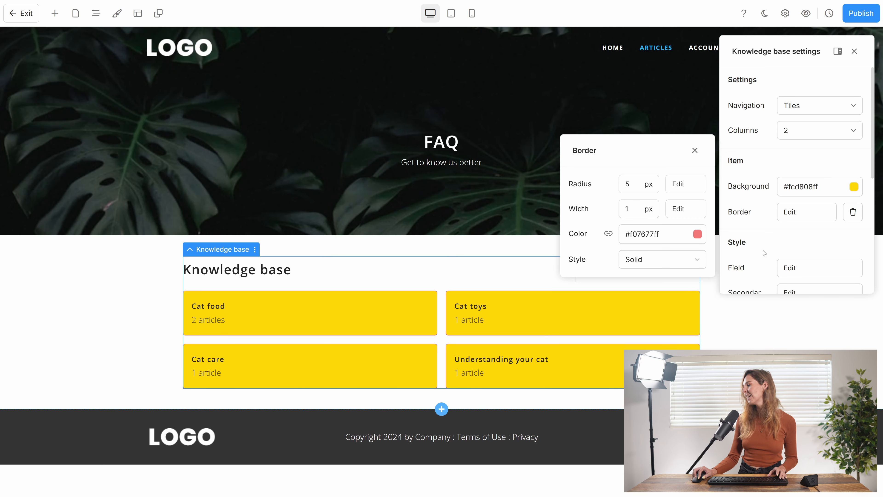
- Review the style options for the knowledge base's search field and its secondary Back button
scroll(764, 253, "down", 3)
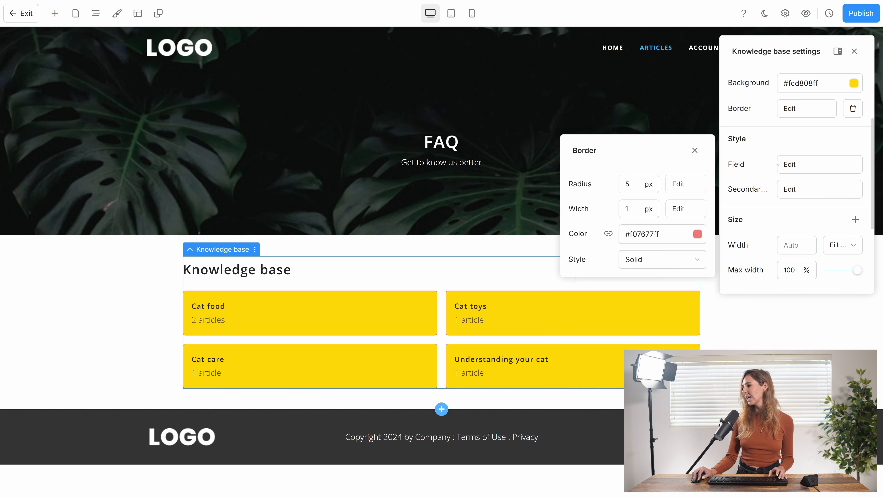
left_click(799, 164)
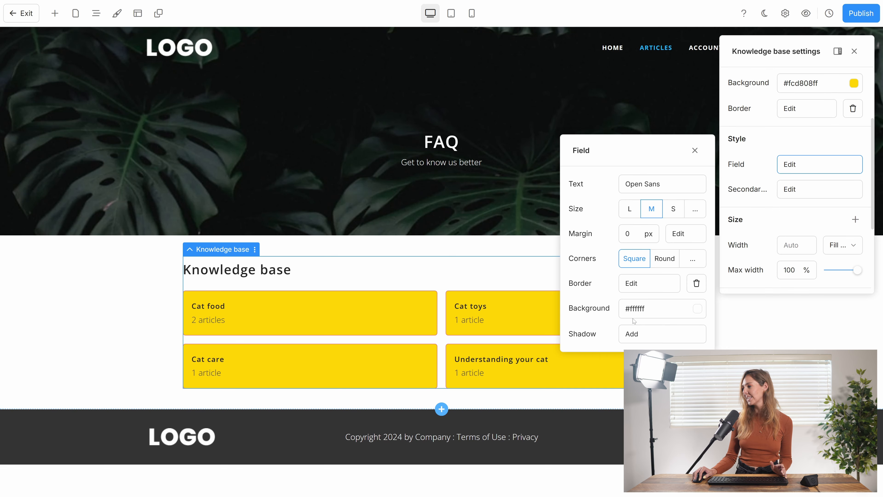
left_click(780, 199)
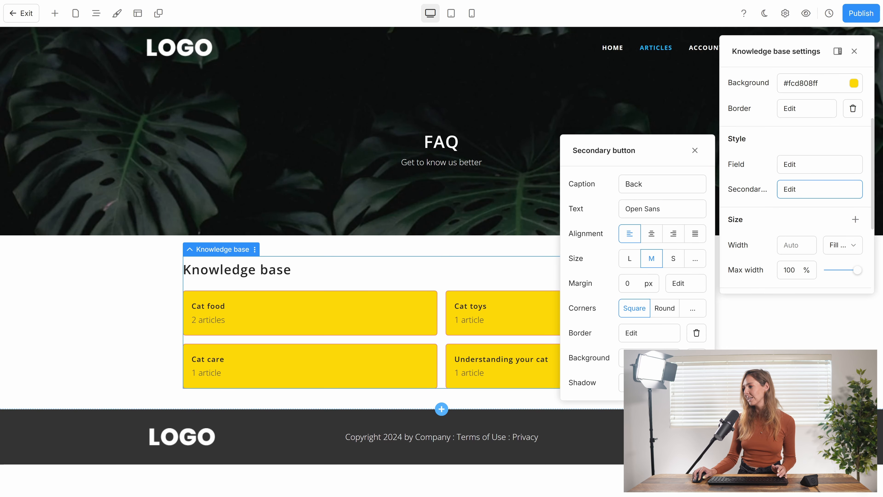
left_click_drag(621, 151, 607, 80)
- Open the Cat food category, test its Back button in preview mode, and return to editing
left_click(314, 303)
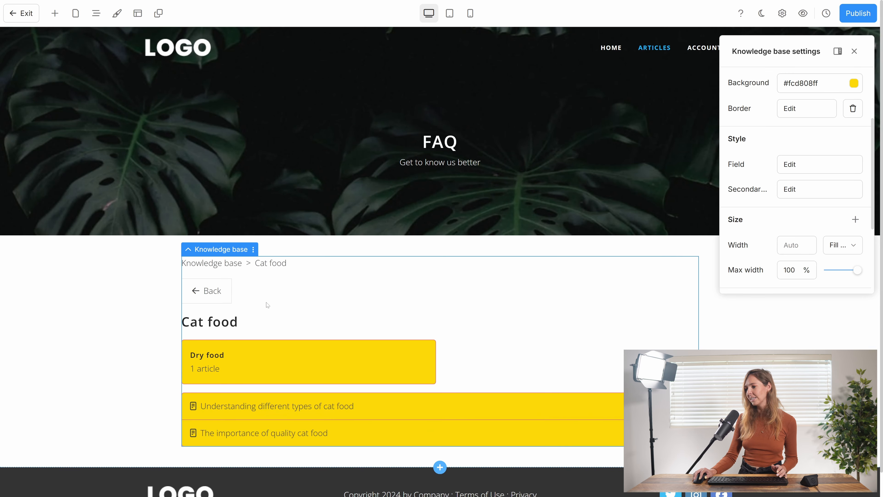
left_click(801, 17)
left_click(211, 289)
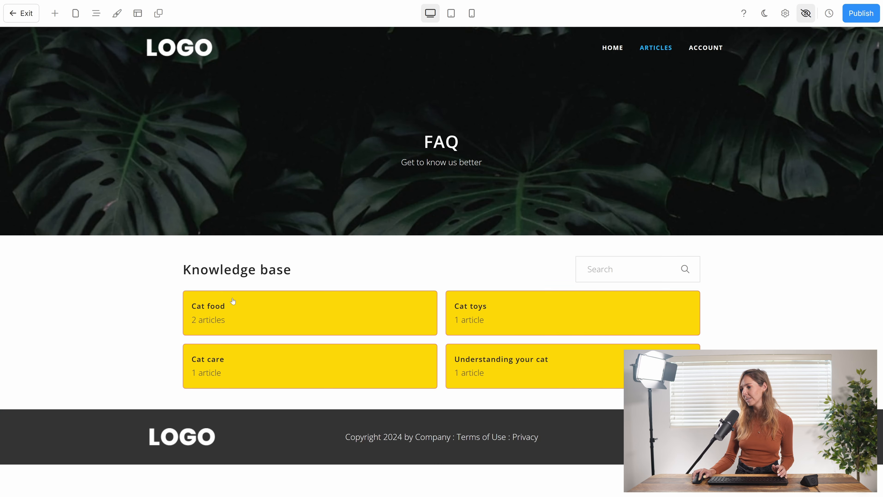
left_click(805, 14)
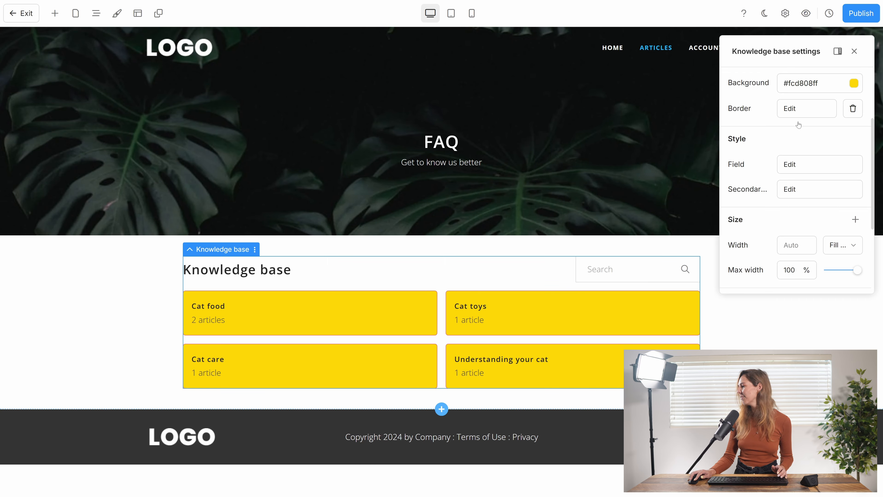
- Review the knowledge base's size, margin, animation and visibility settings
scroll(771, 217, "down", 2)
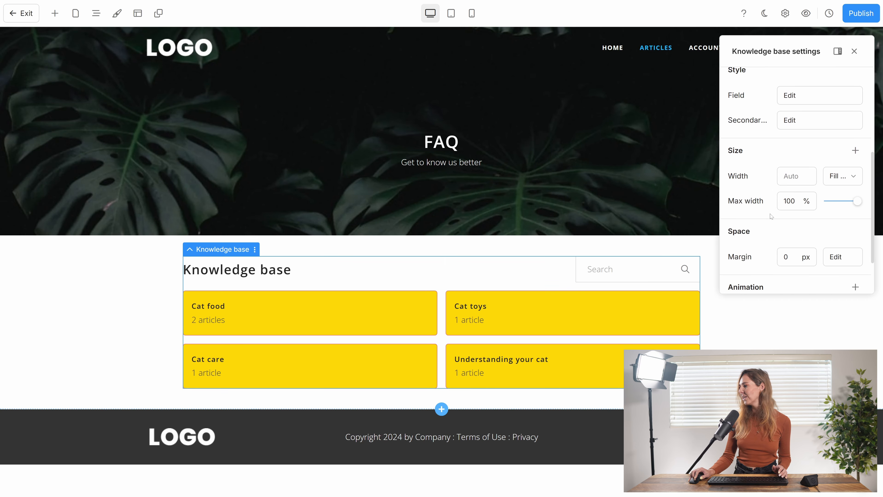
scroll(755, 204, "down", 2)
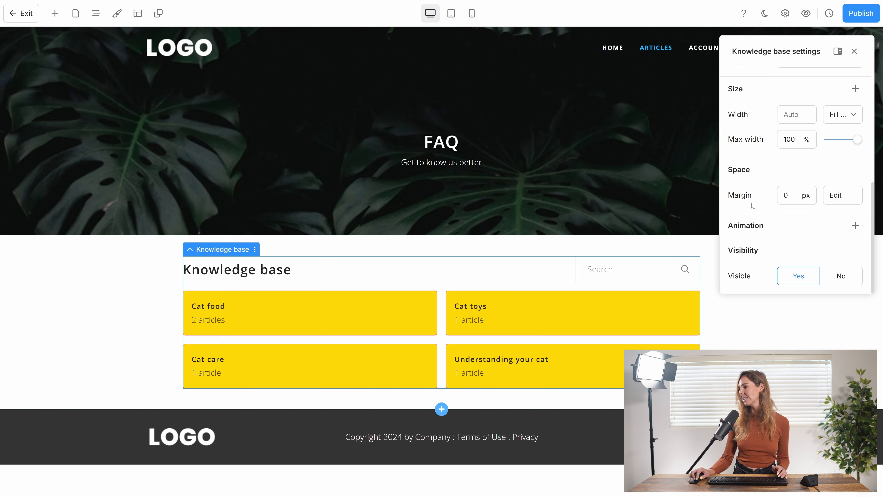